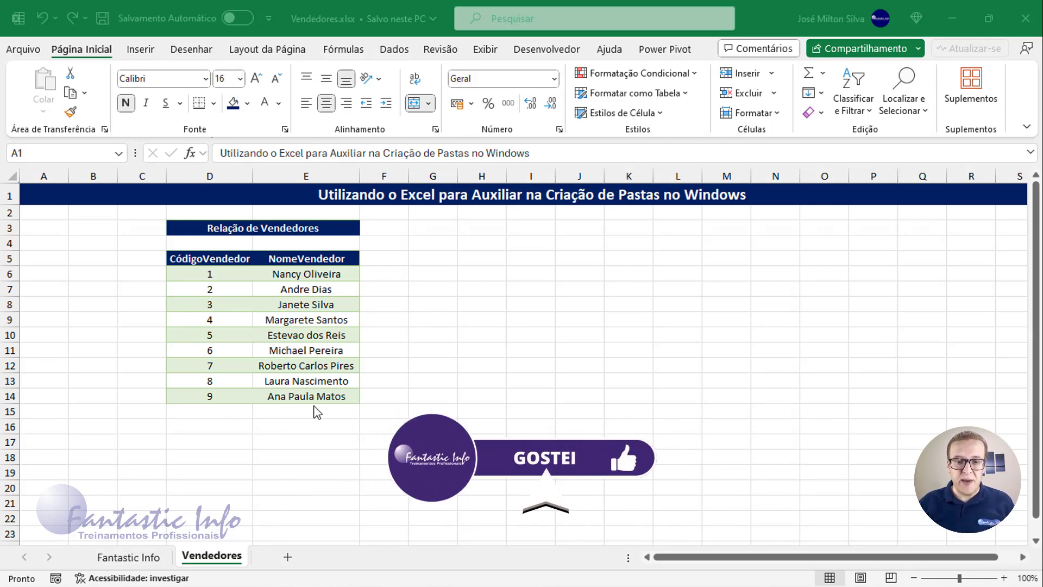
Enter MD in F6 and fill it down to F14 beside all nine sellers.
left_click(424, 277)
key("Left")
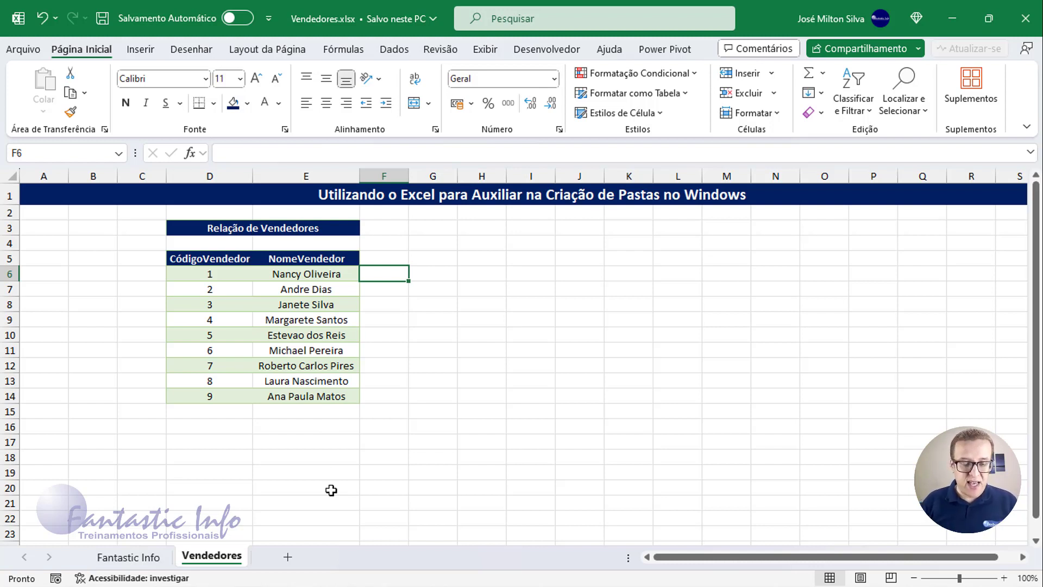
type("MD")
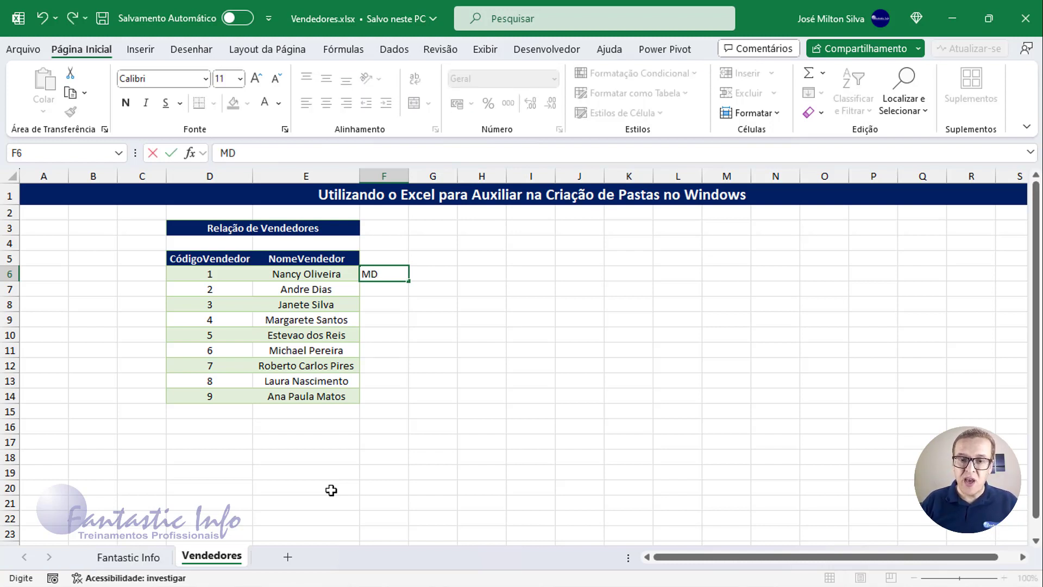
key("Return")
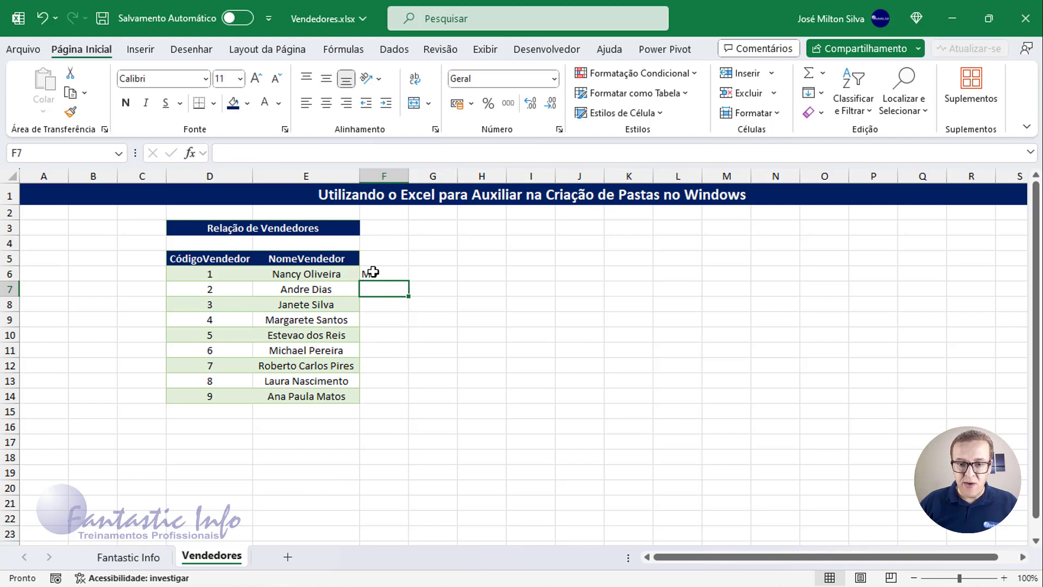
left_click(373, 273)
left_click_drag(409, 283, 396, 412)
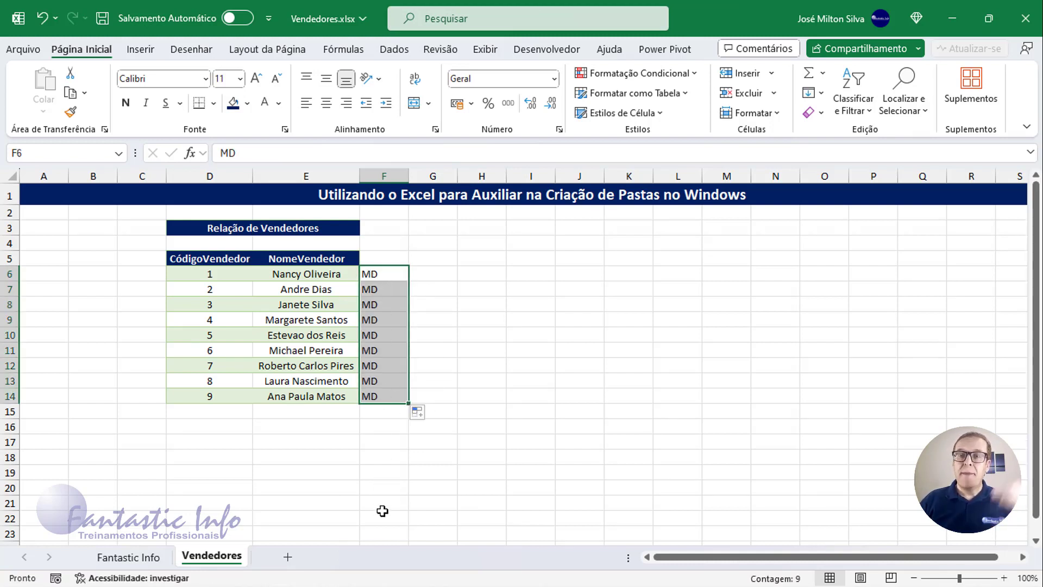
left_click(437, 274)
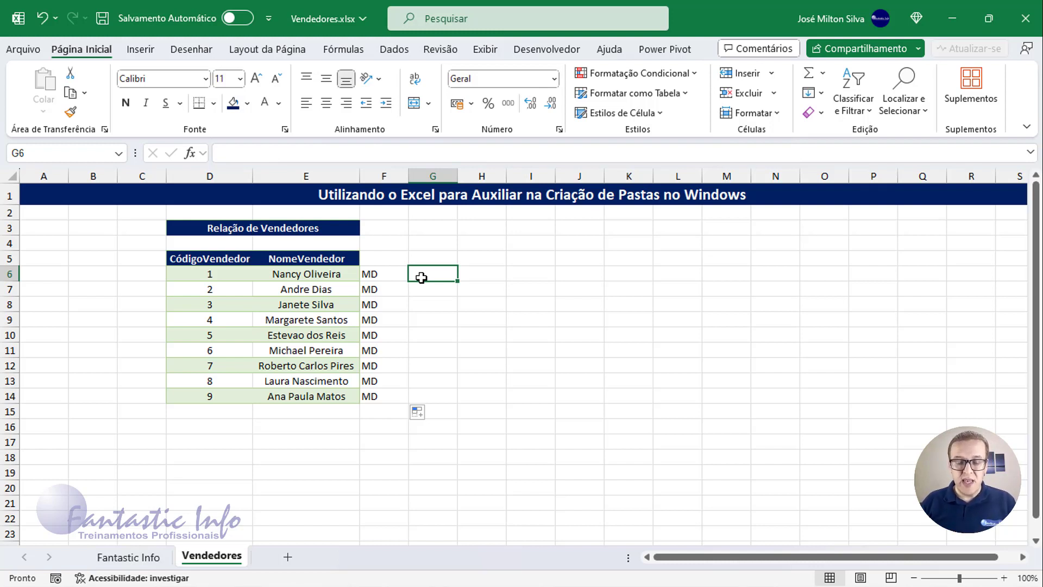
Enter the first seller's capitalised first and last name joined by an underscore in G6.
type("n")
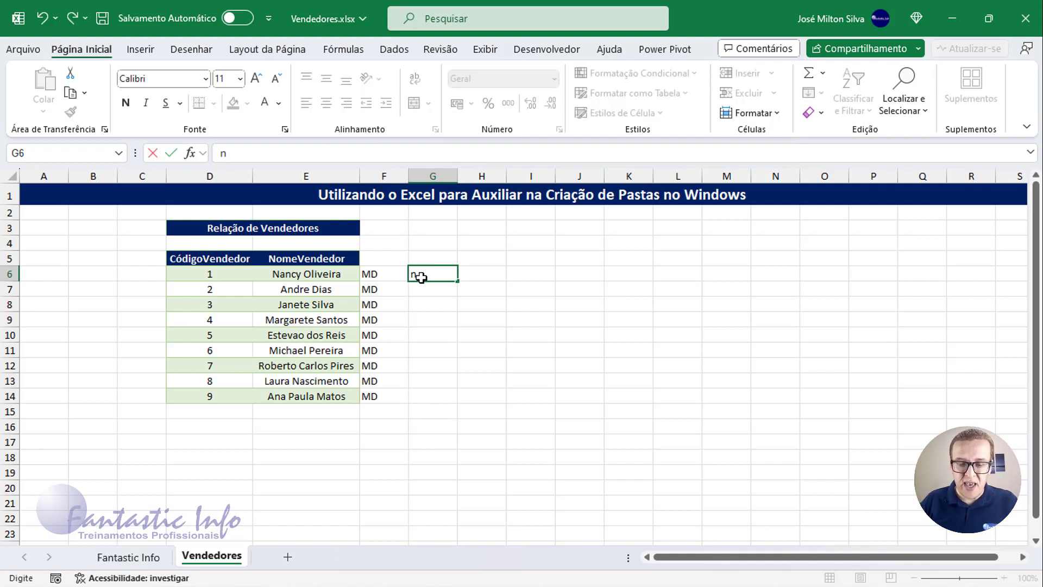
key("BackSpace")
type("Na")
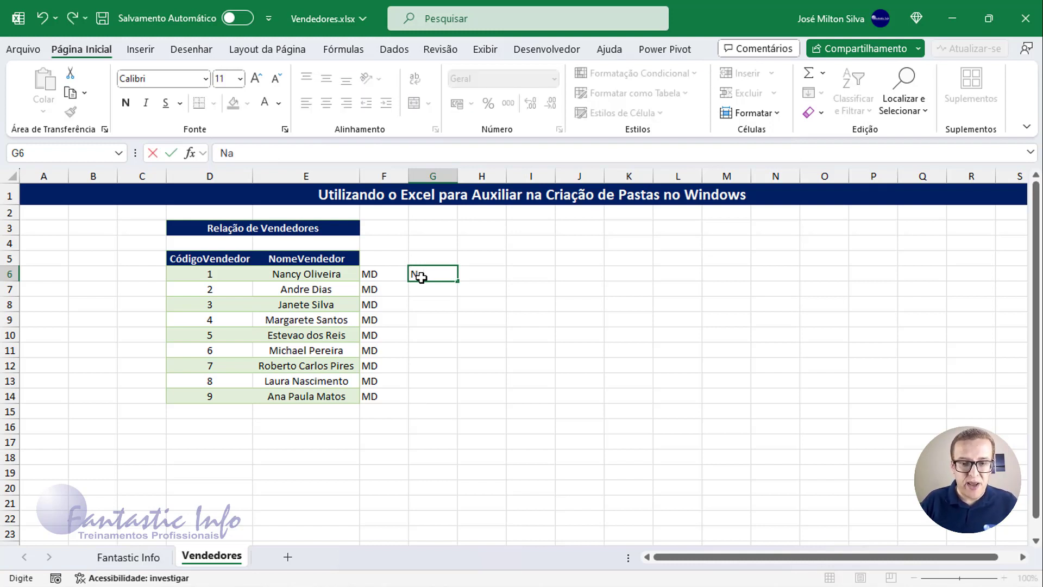
type("ncy")
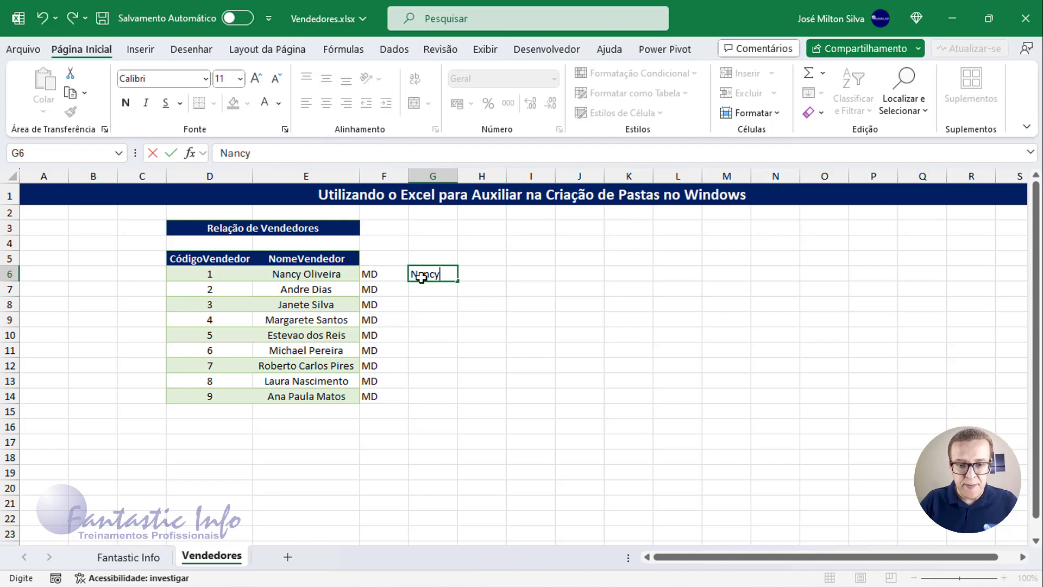
type("_")
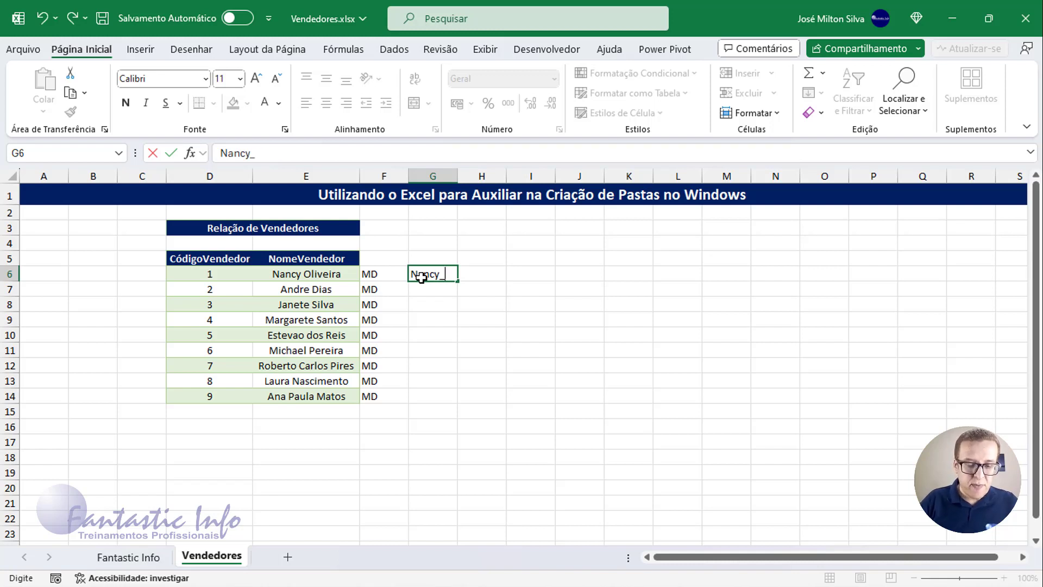
type("Oliveira")
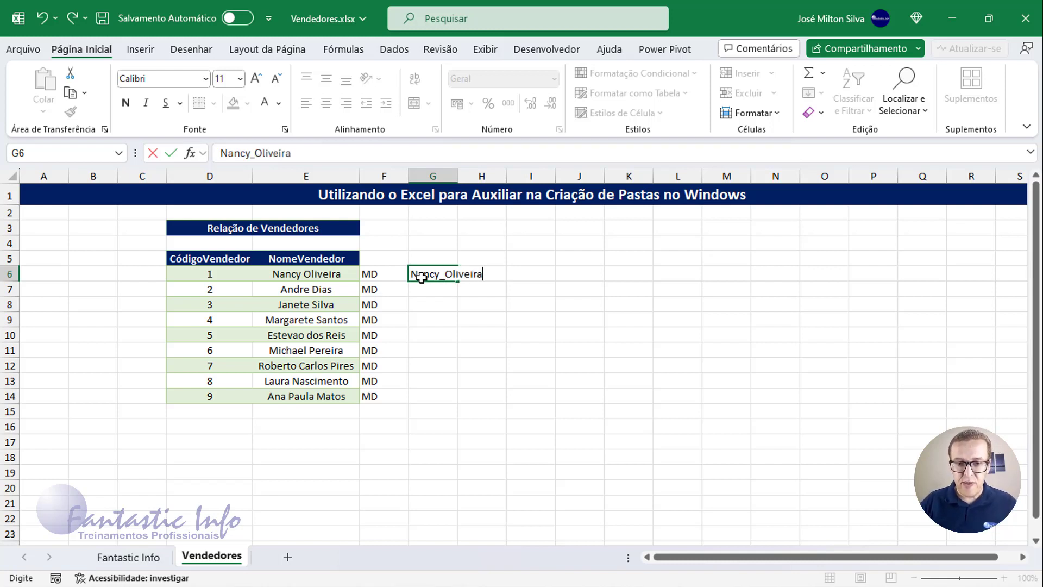
key("Return")
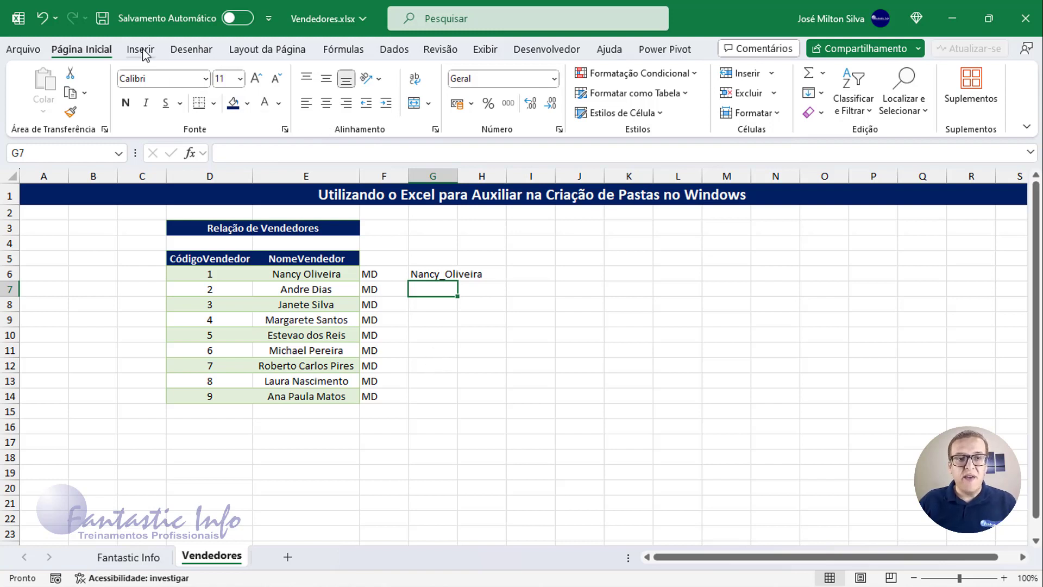
Flash Fill G7:G14 with the remaining sellers' underscore-joined names from the Dados tab.
left_click(387, 53)
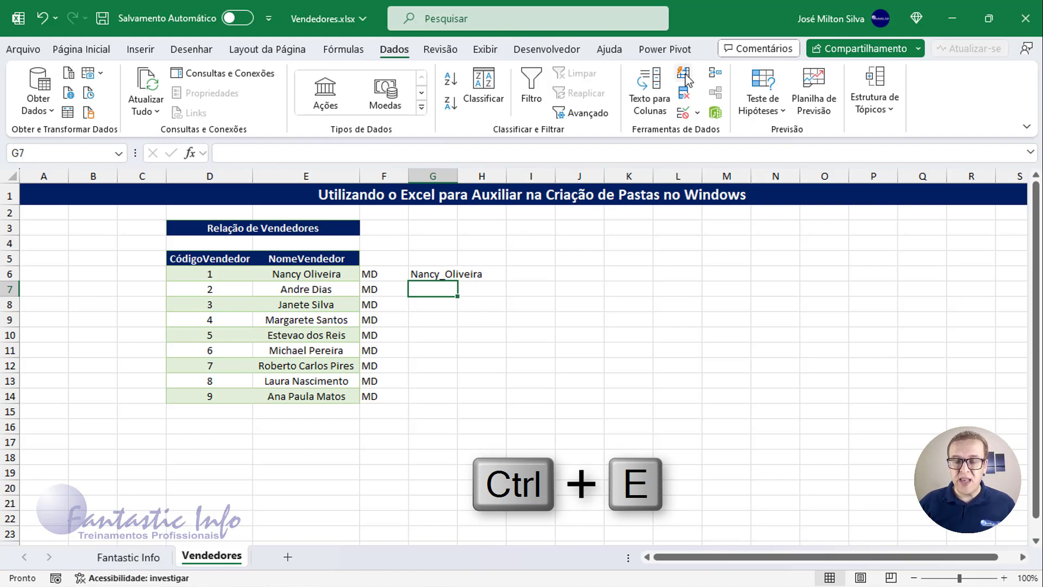
left_click(685, 76)
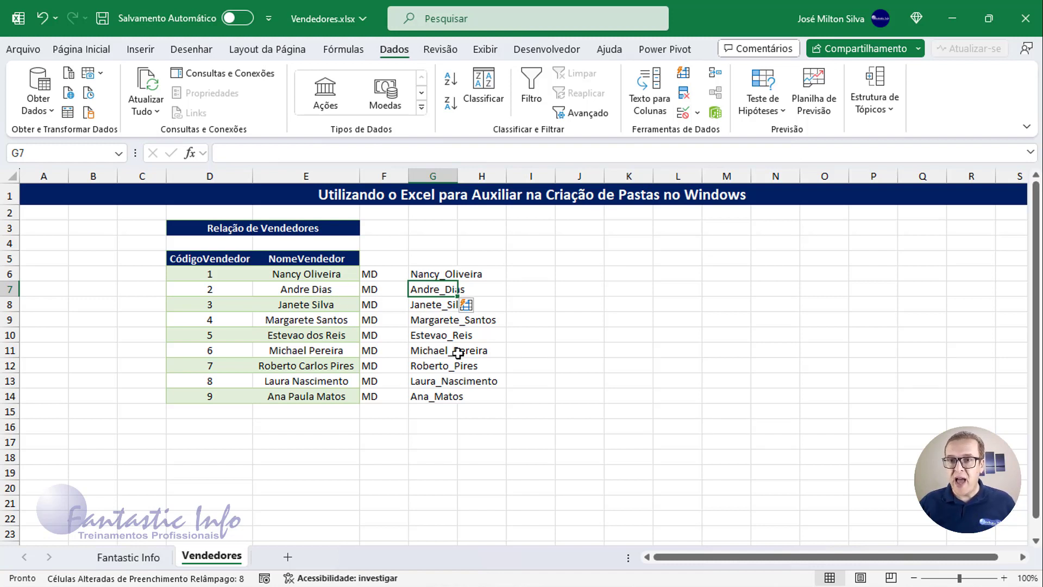
left_click(376, 275)
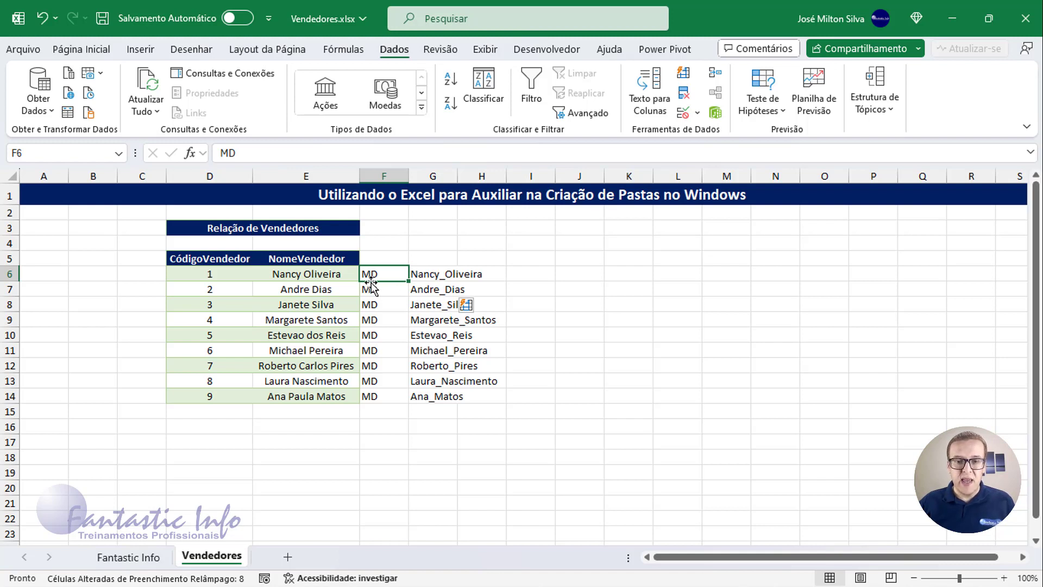
Select F6:G14 with the MD commands and seller names and copy it.
left_click_drag(368, 273, 425, 305)
left_click_drag(426, 388, 428, 396)
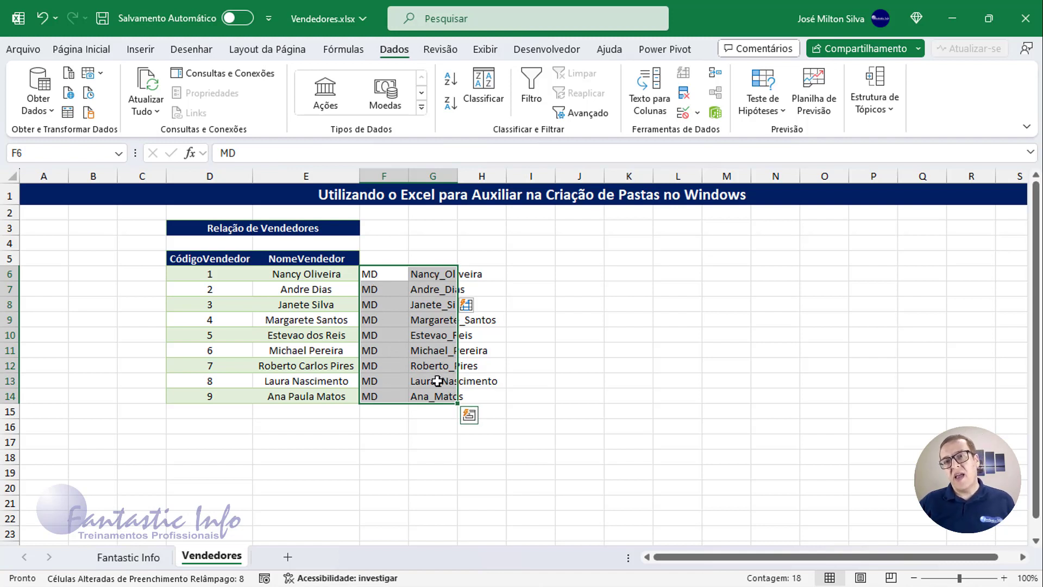
key("ctrl+c")
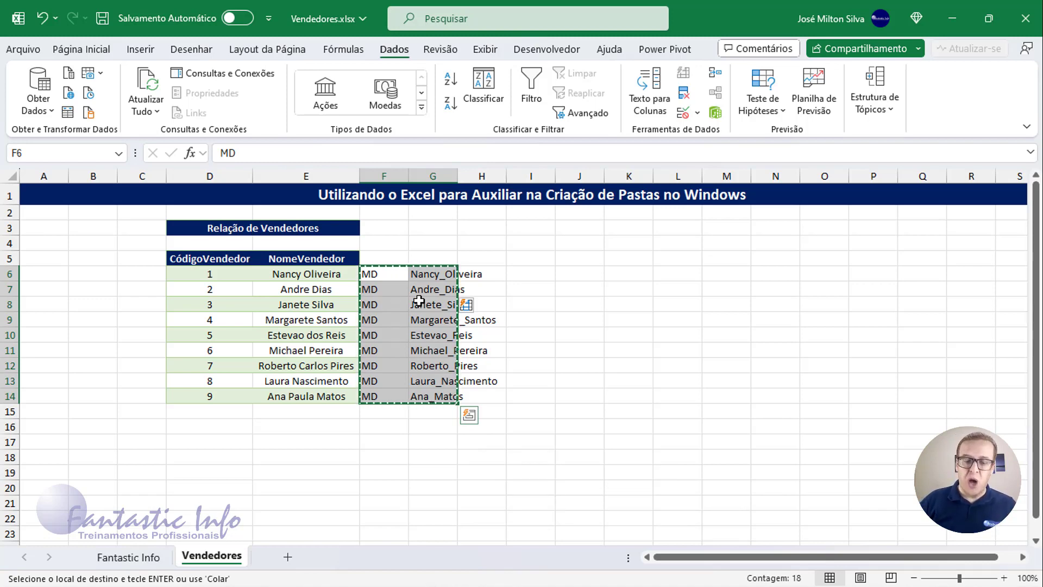
Paste the nine copied MD lines into a new blank Notepad document.
key("super")
type("bloco")
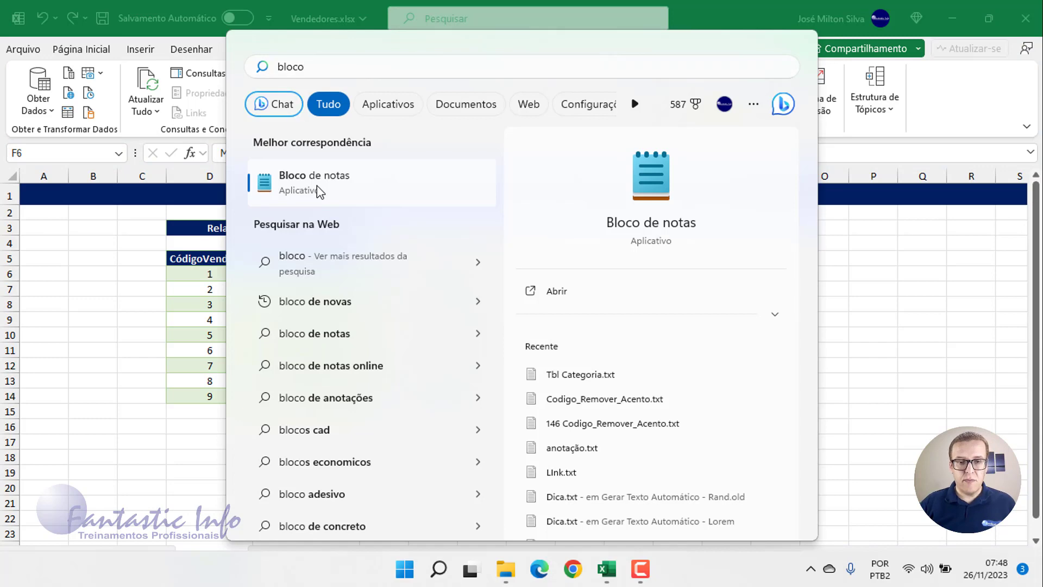
left_click(317, 186)
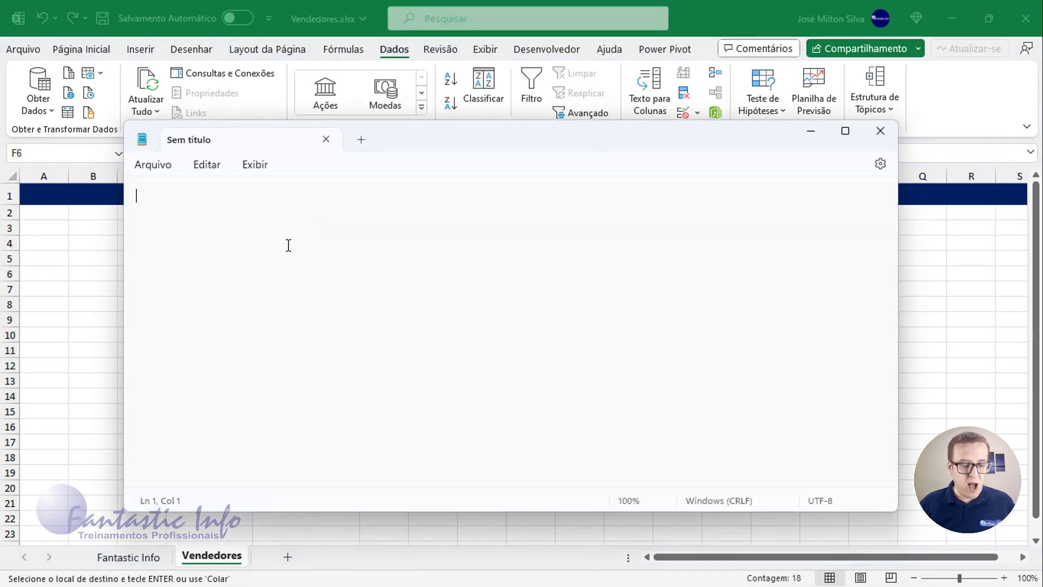
key("ctrl+v")
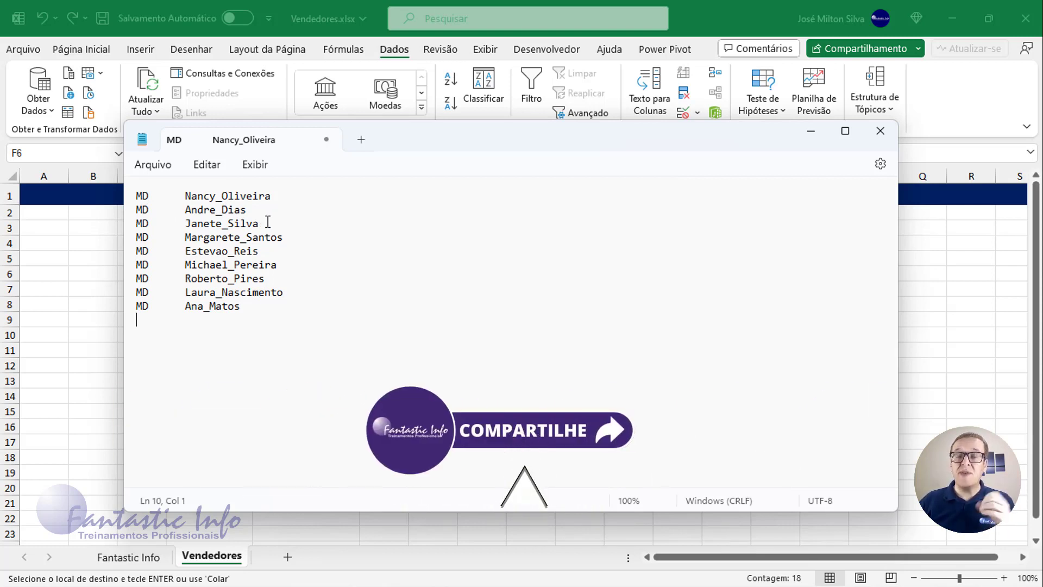
Save the note as pastas.bat in Documents\Vendedores, then close Notepad.
left_click(169, 168)
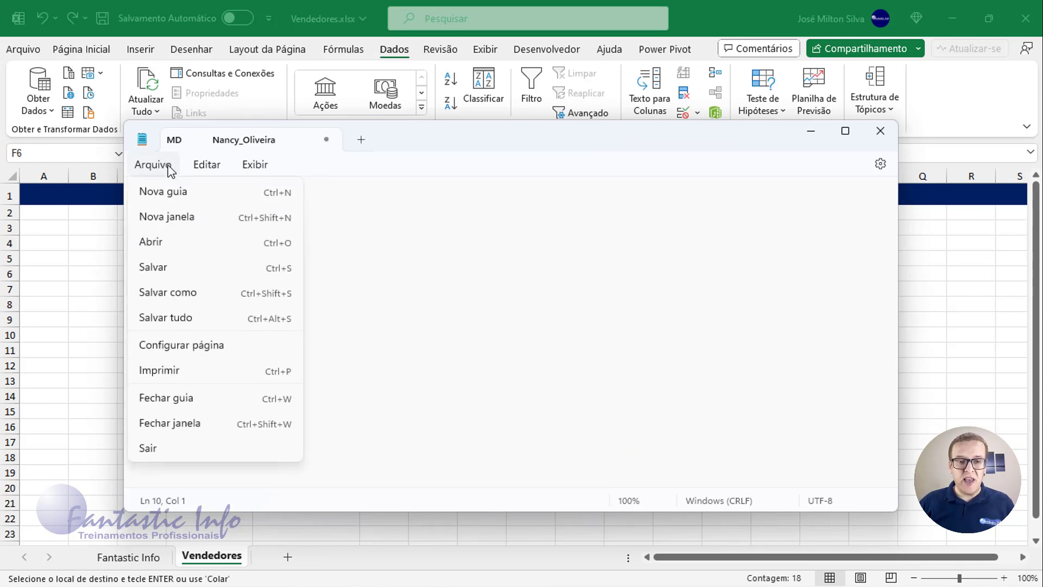
left_click(198, 296)
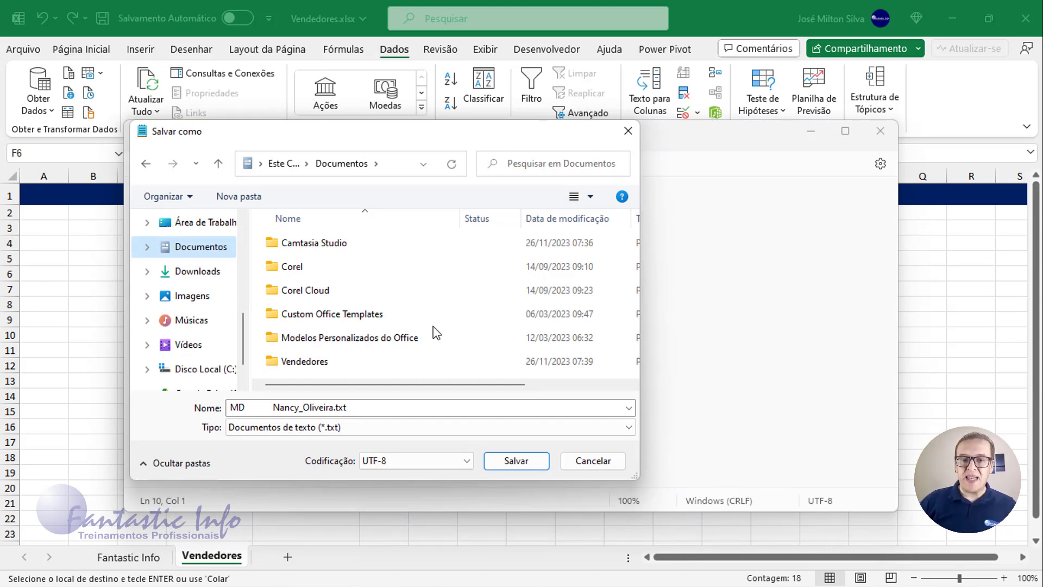
left_click(321, 364)
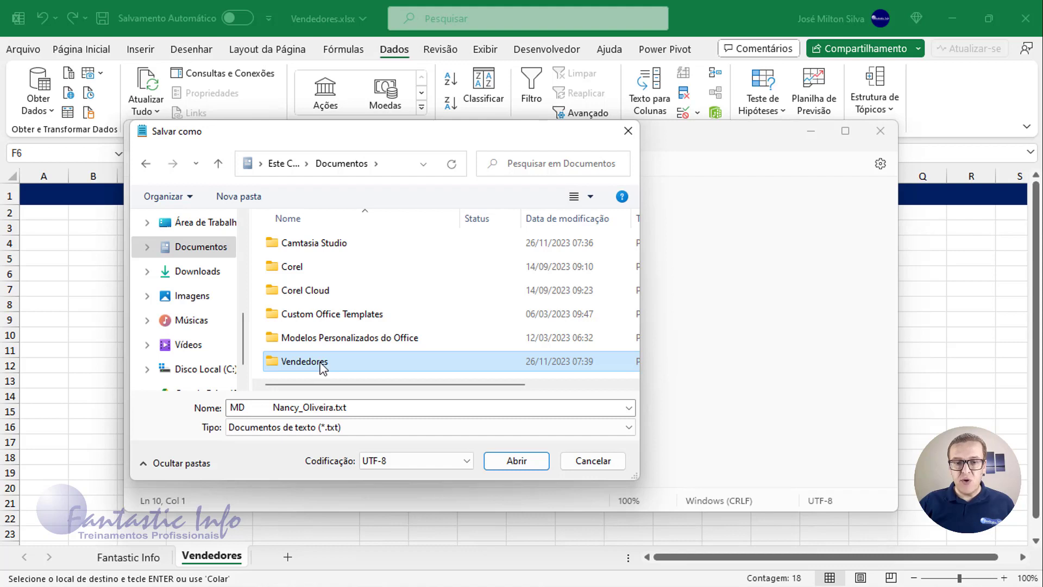
double_click(322, 365)
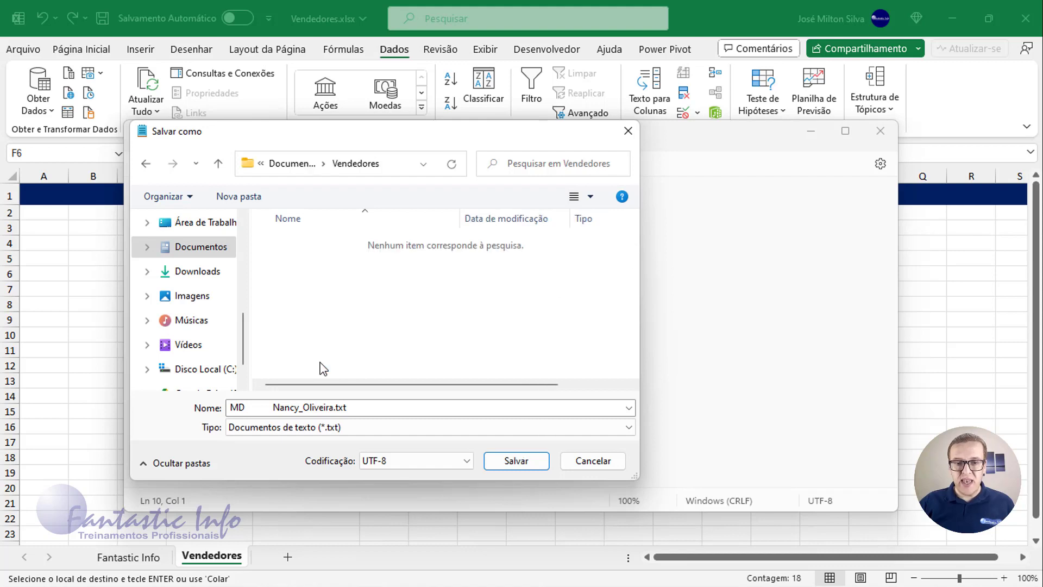
triple_click(359, 407)
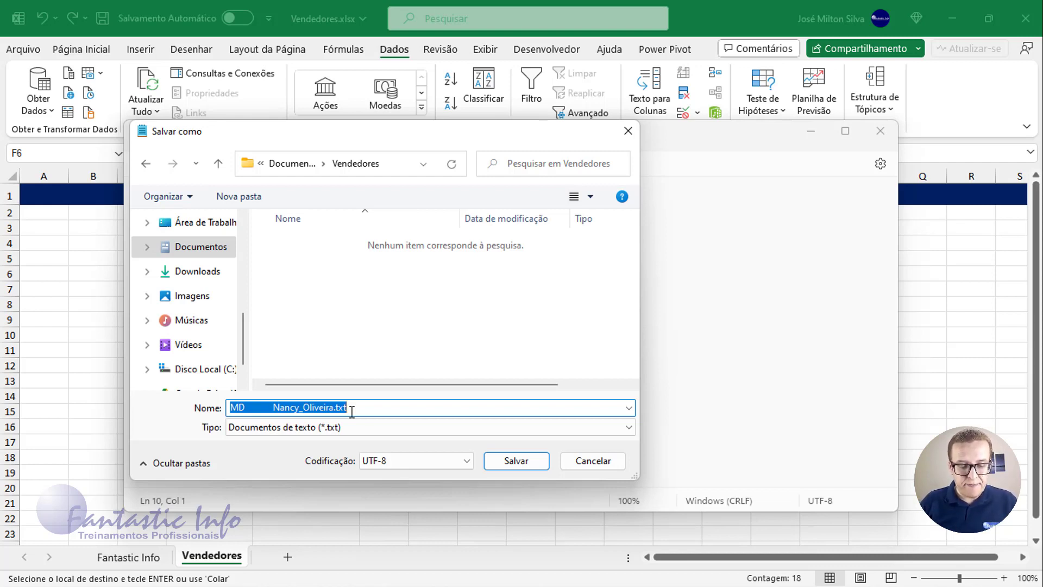
type("pastas")
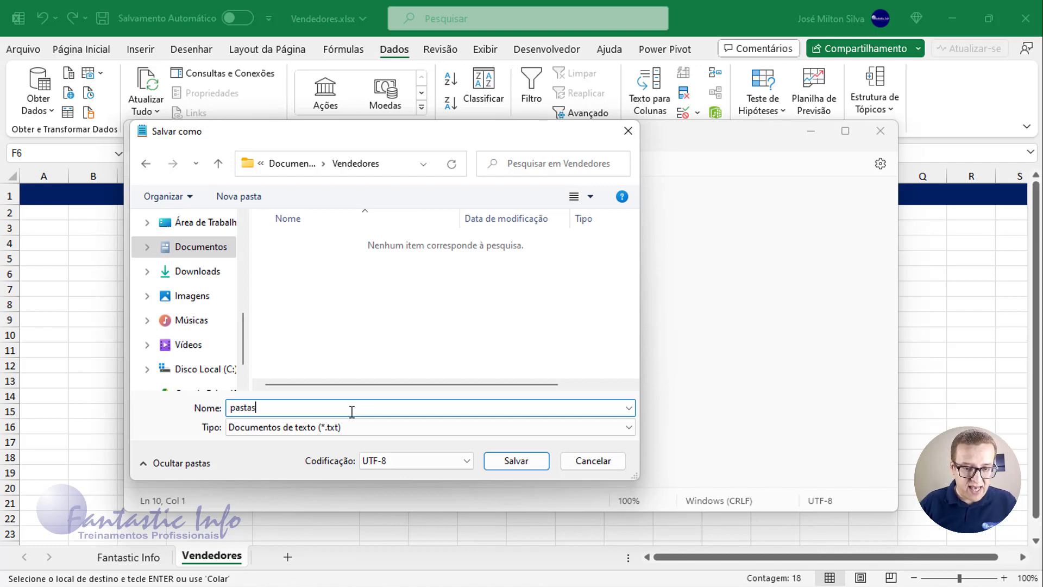
type(".bat")
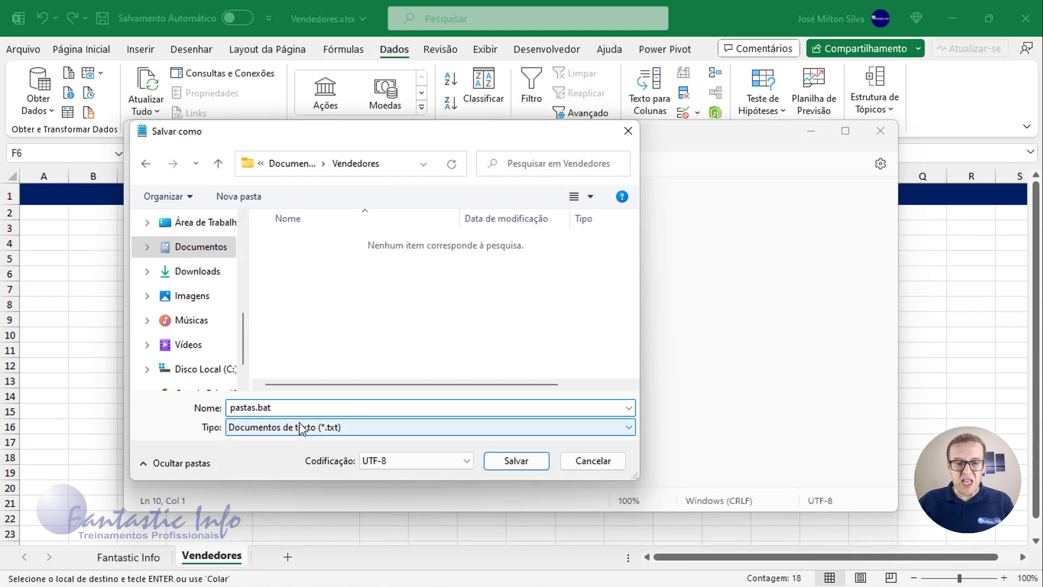
left_click(516, 462)
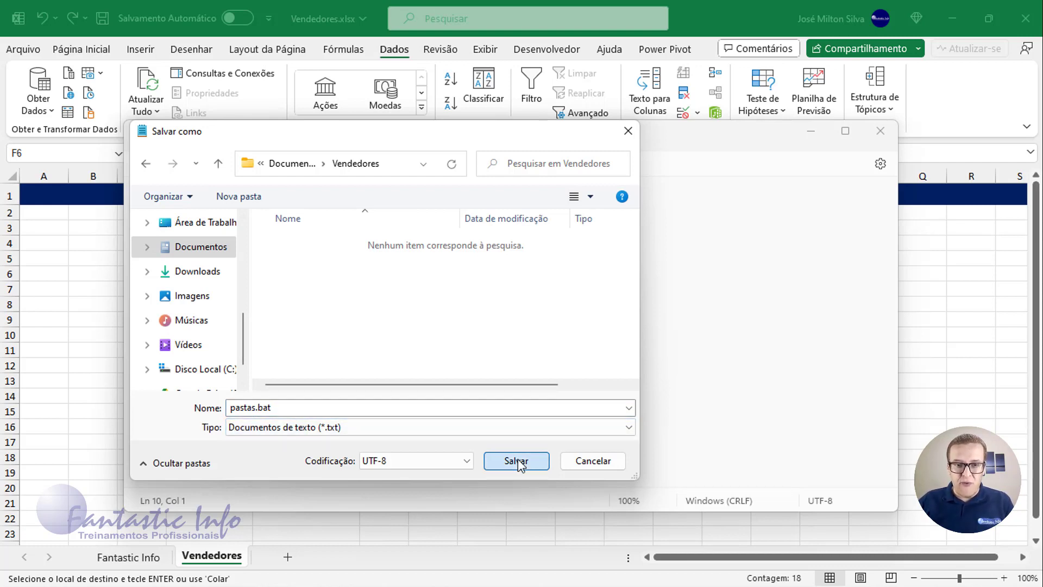
left_click(881, 137)
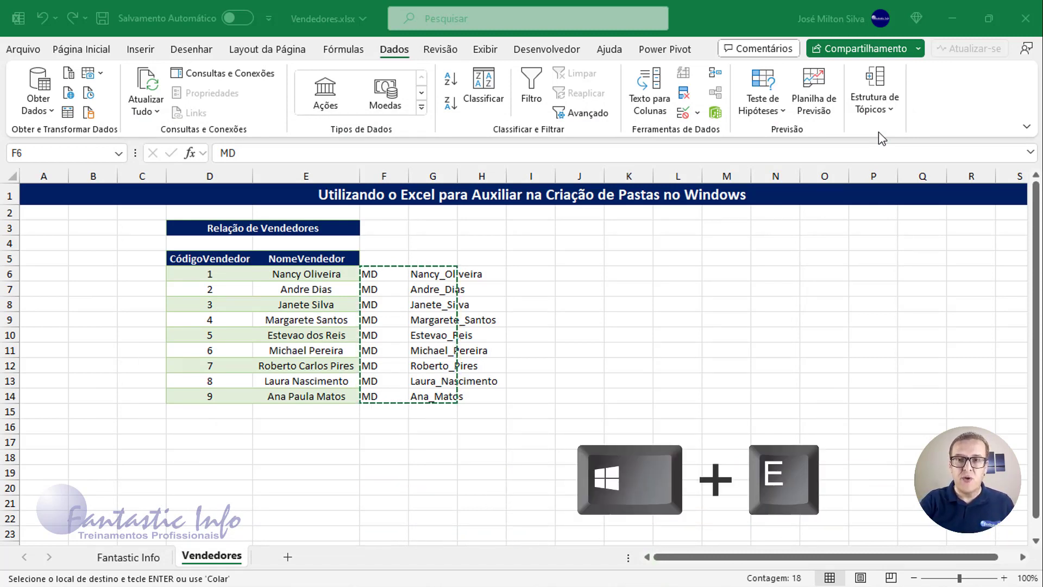
Open a maximized File Explorer at Documents > Vendedores, showing only pastas.bat.
key("super+e")
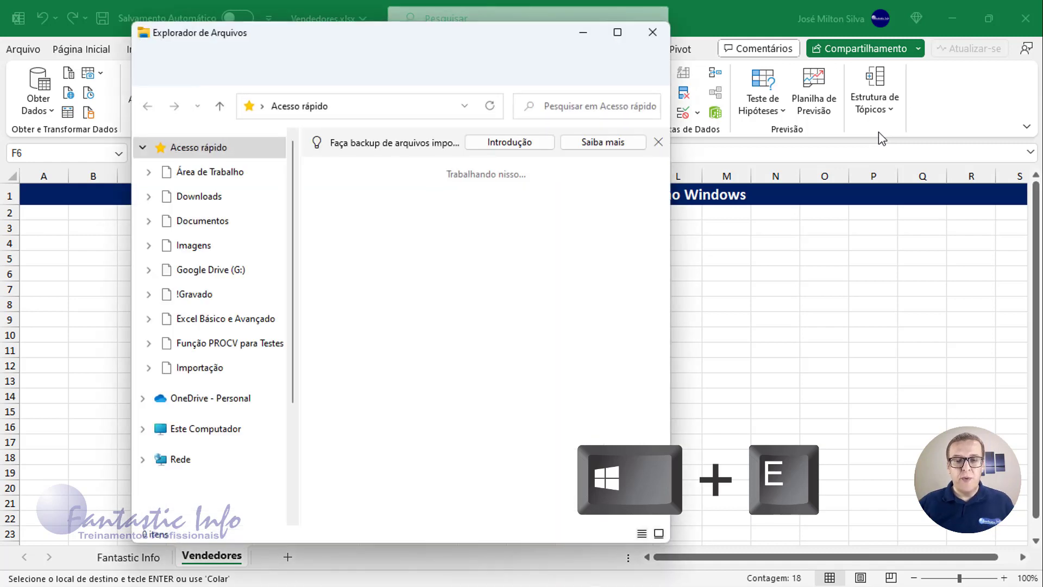
left_click(617, 32)
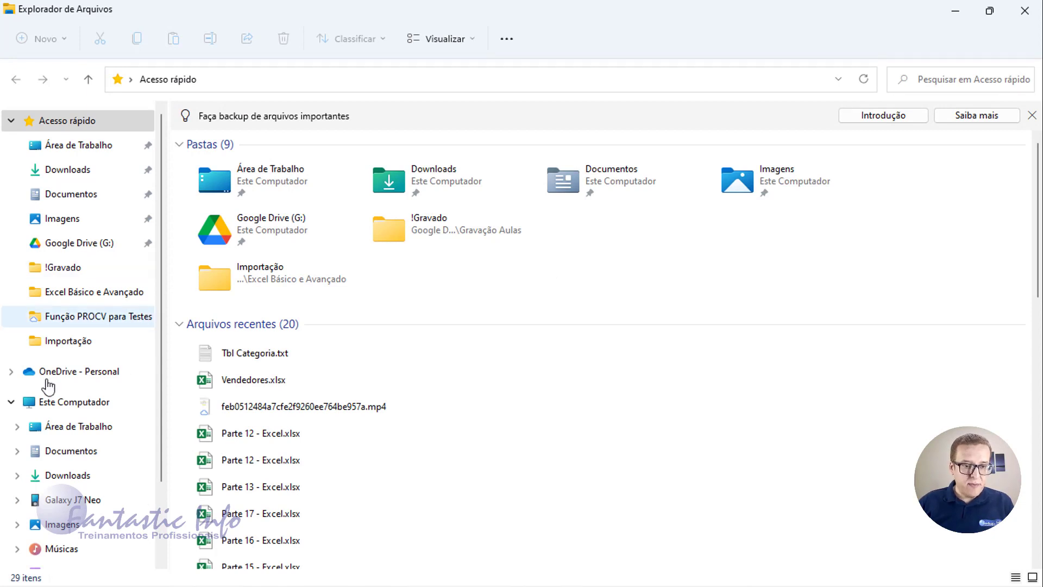
left_click(86, 454)
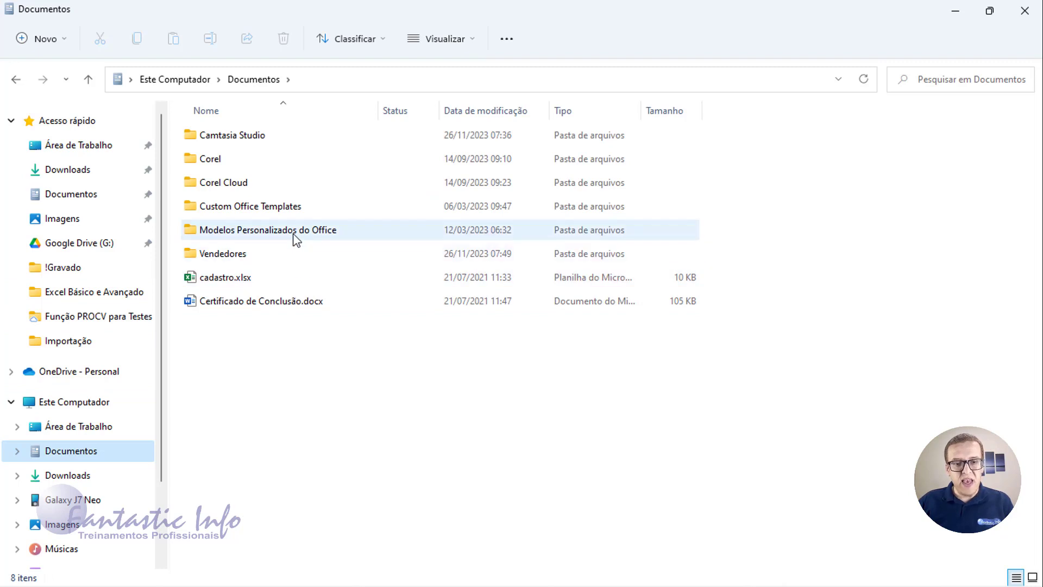
double_click(232, 260)
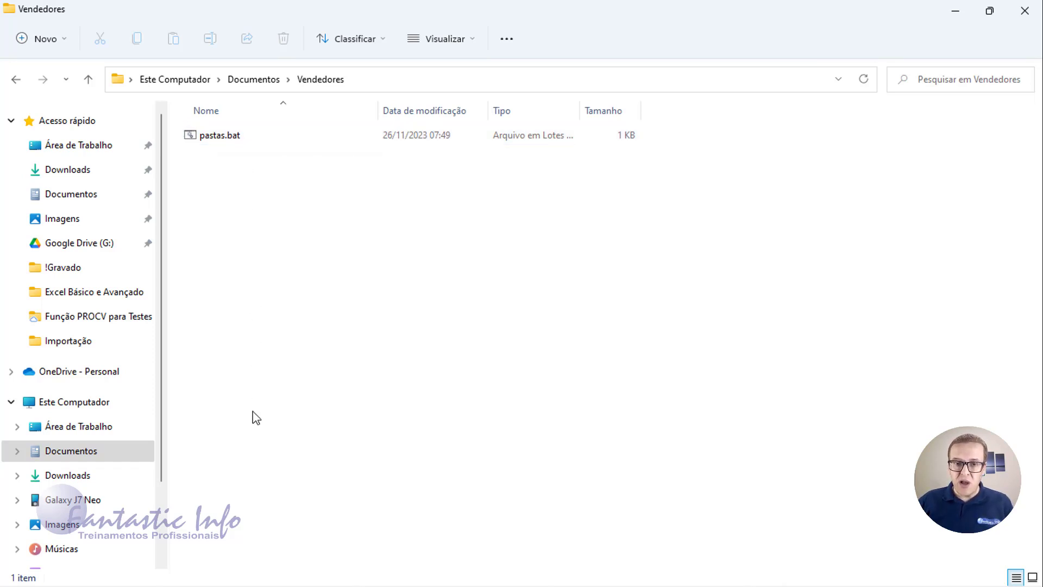
Run pastas.bat to create the nine seller-named folders inside Vendedores.
left_click(219, 136)
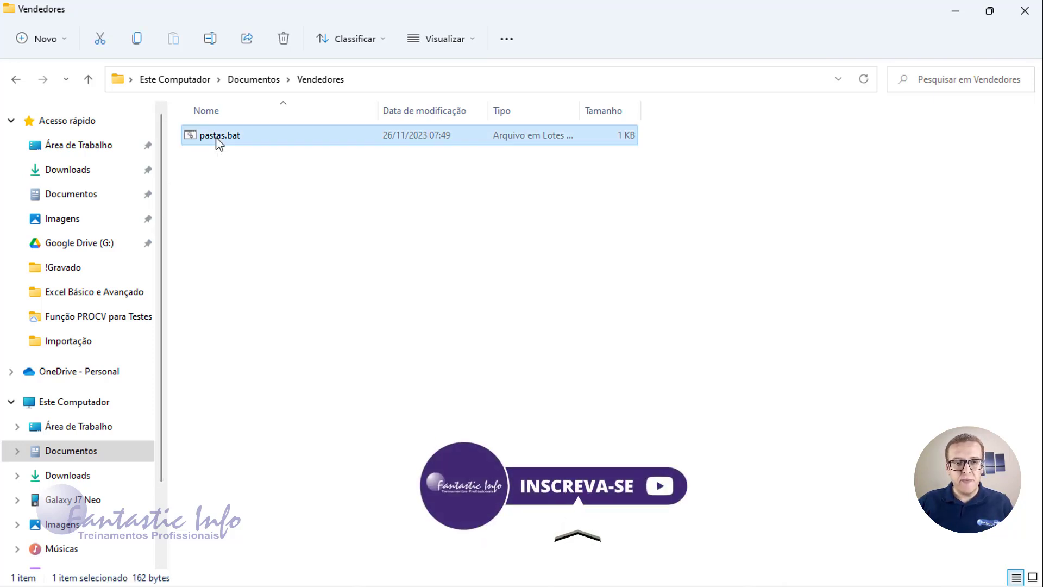
double_click(218, 140)
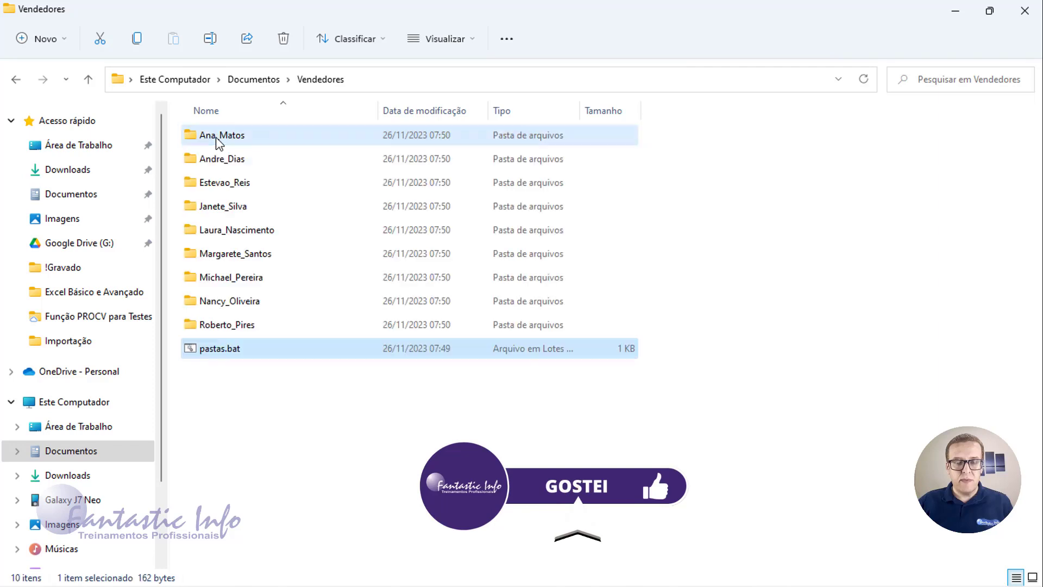